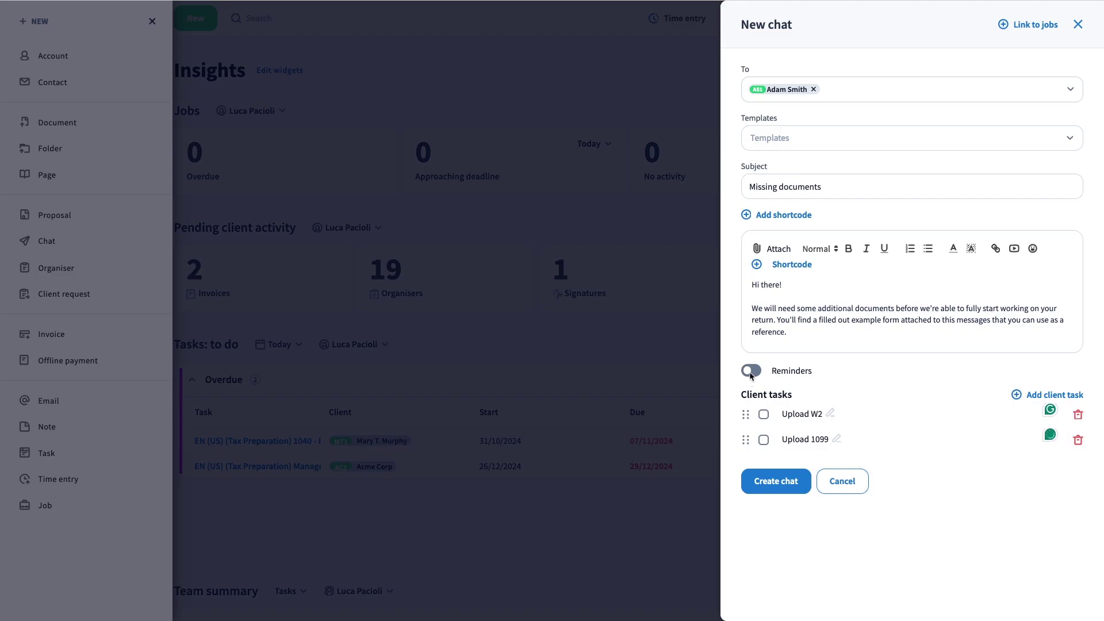
Set the number of reminders for the Missing documents chat and create it.
click(950, 419)
click(780, 538)
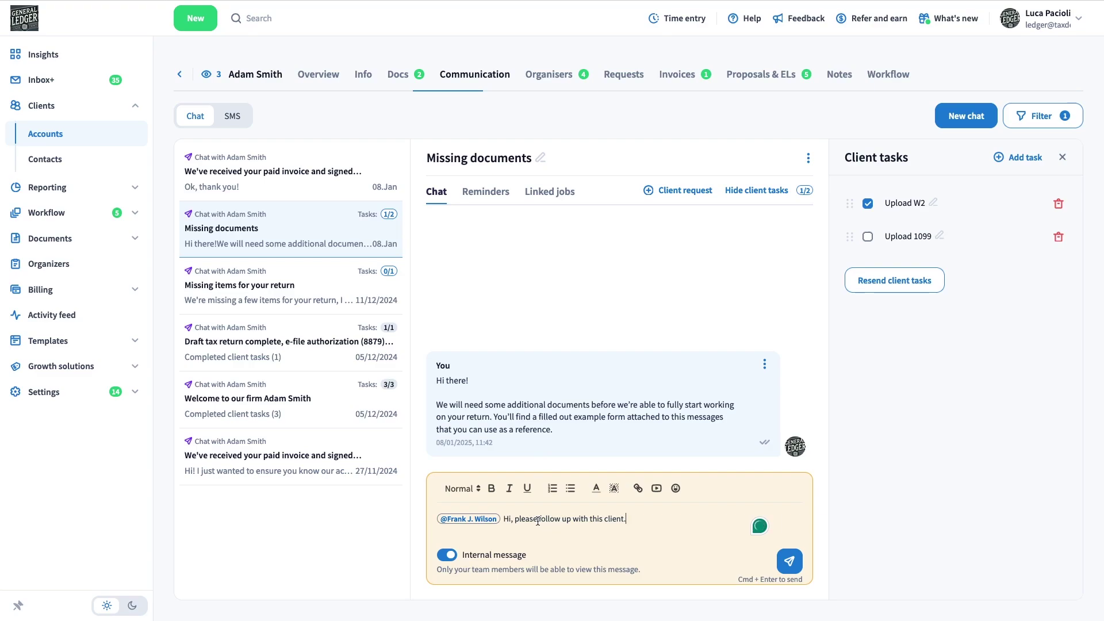
Send the drafted internal message asking a team member to follow up with the client.
key(super+Return)
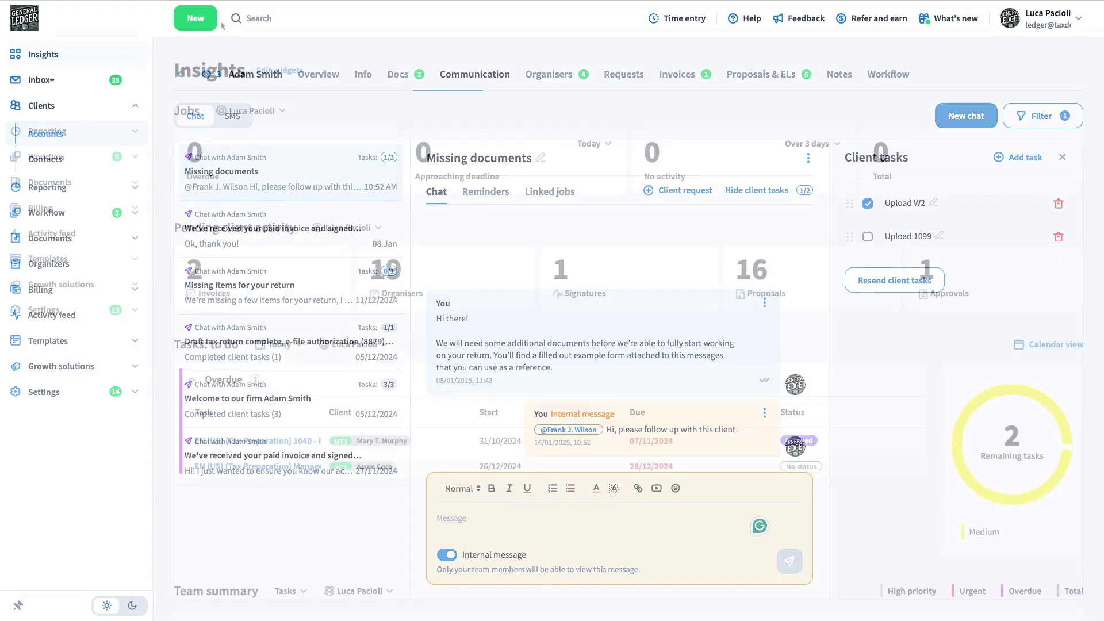
Start a new chat and select the individual client listed after Acme Retail LLC as its recipient.
click(198, 19)
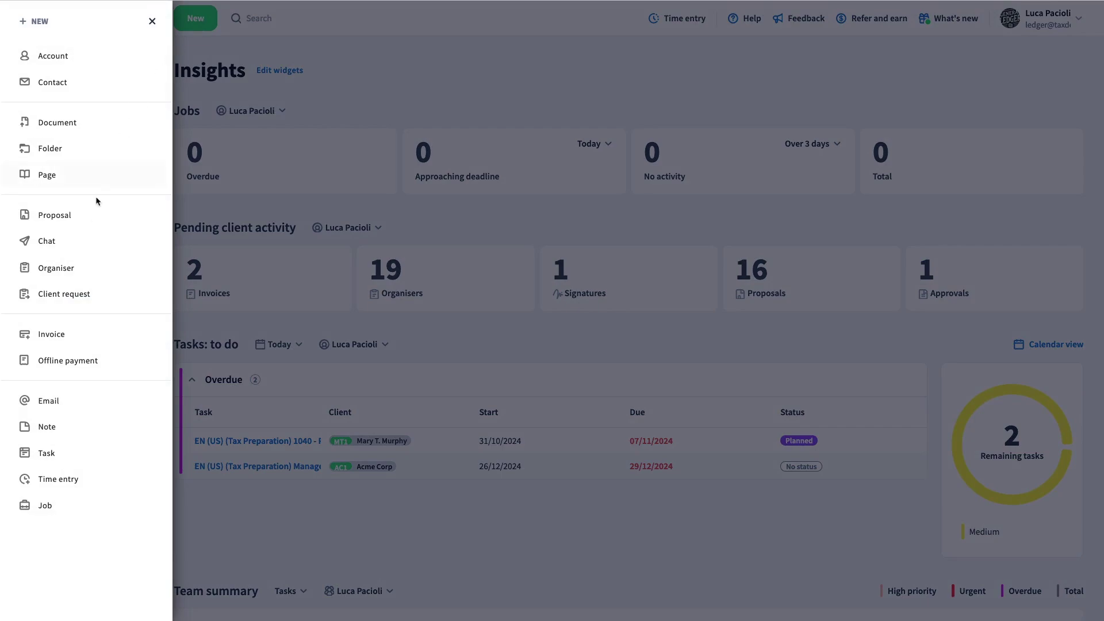
click(49, 249)
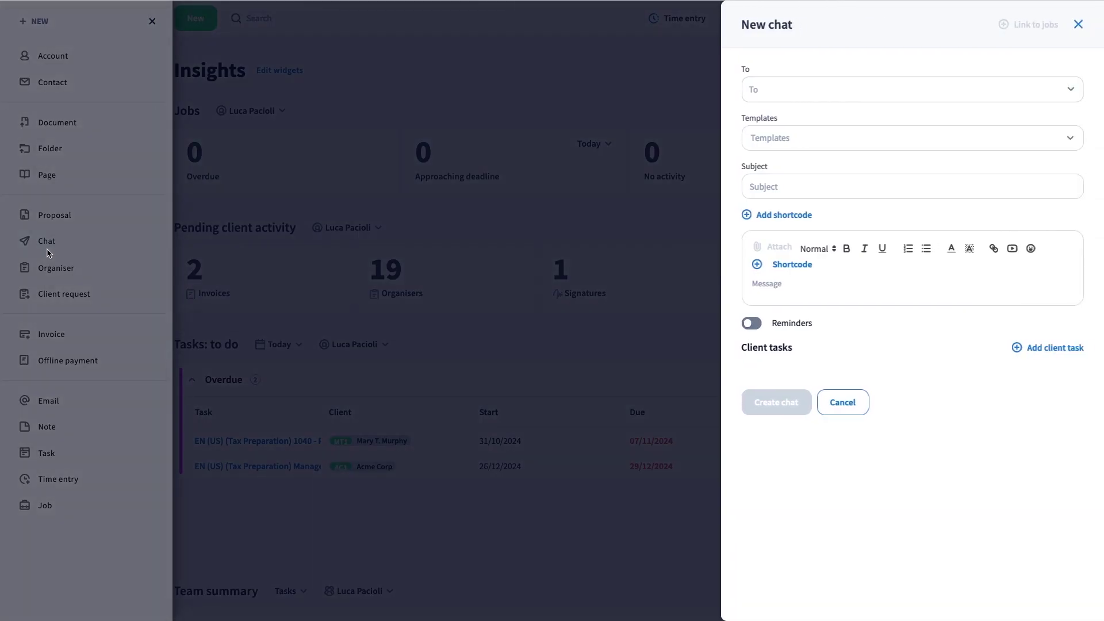
click(788, 101)
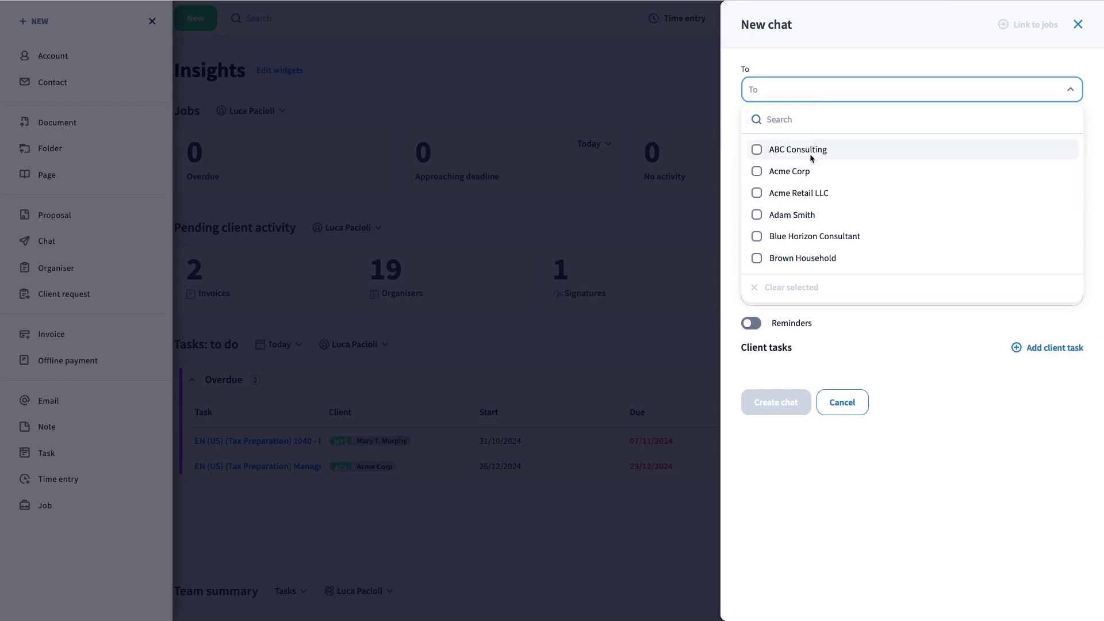
click(803, 215)
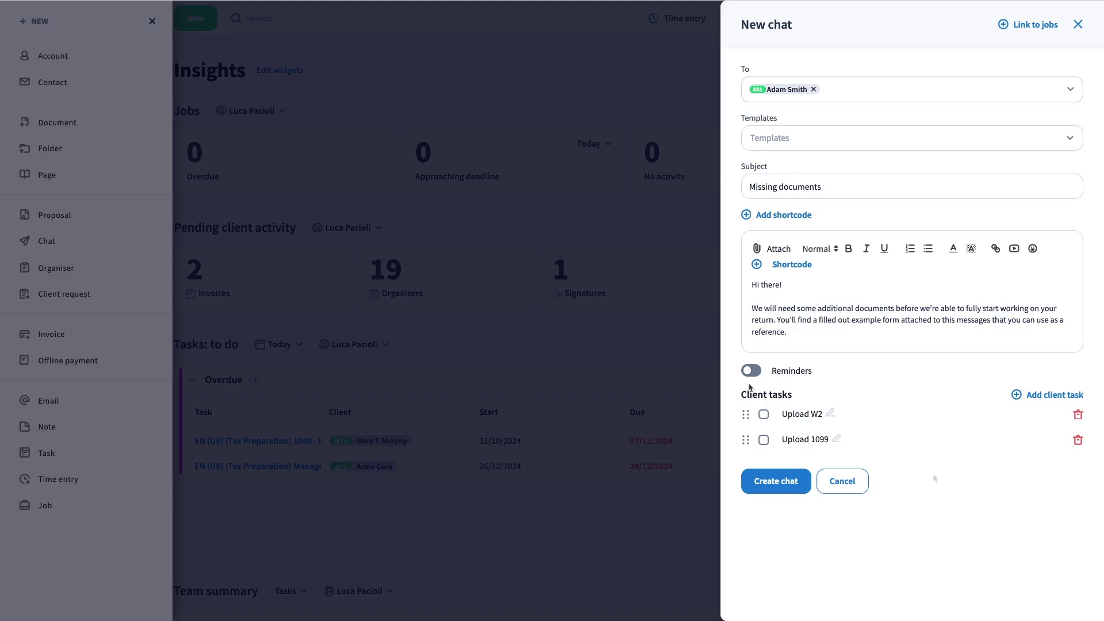
Turn on reminders with 3 days until the next reminder and 1 reminder, and create the Missing documents chat.
click(751, 371)
click(803, 418)
click(943, 418)
click(779, 535)
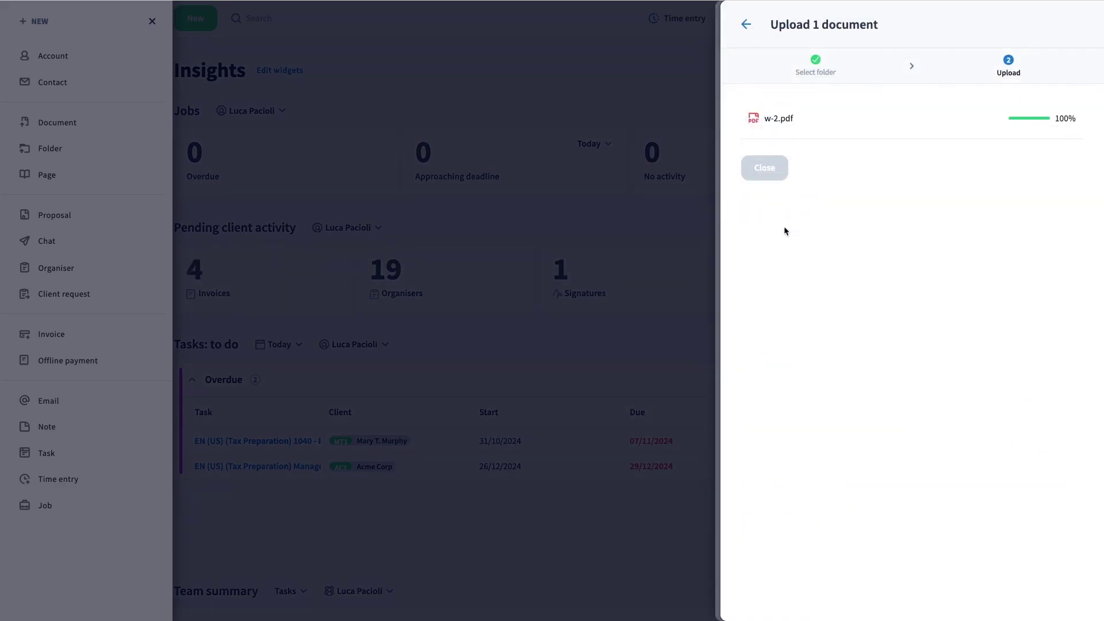
Finish uploading w-2.pdf to the new chat and create the chat with that document attached.
click(778, 169)
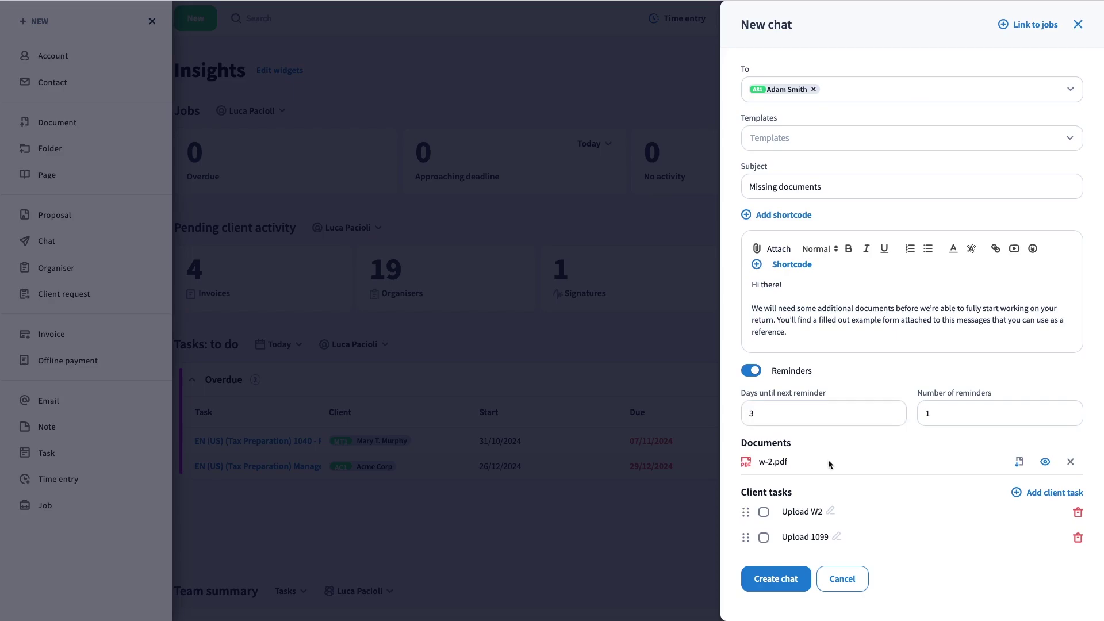
click(770, 581)
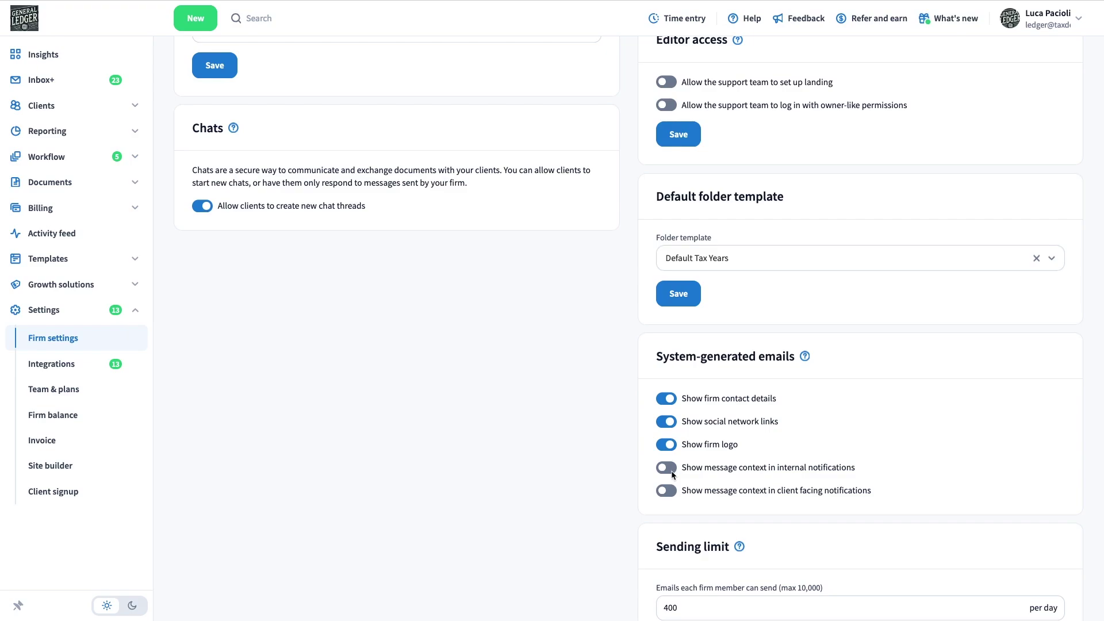
In the firm settings for system-generated emails, turn on showing message context in internal notifications.
click(671, 471)
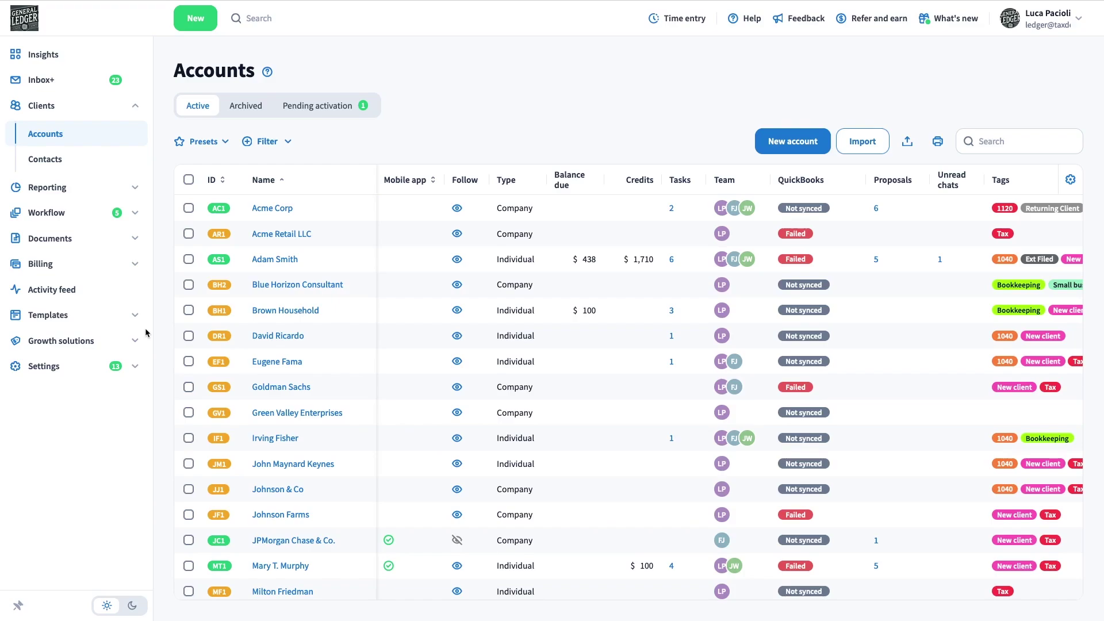
In the client's account communication, open the unread paid-invoice chat and view the reminders of the Missing documents chat.
click(286, 260)
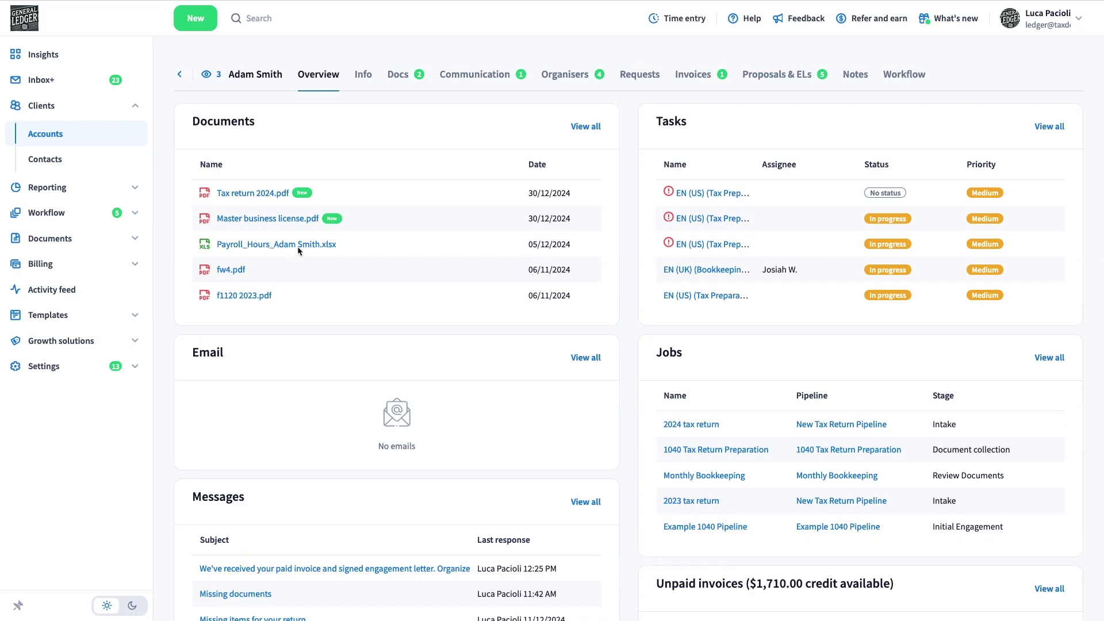
click(494, 83)
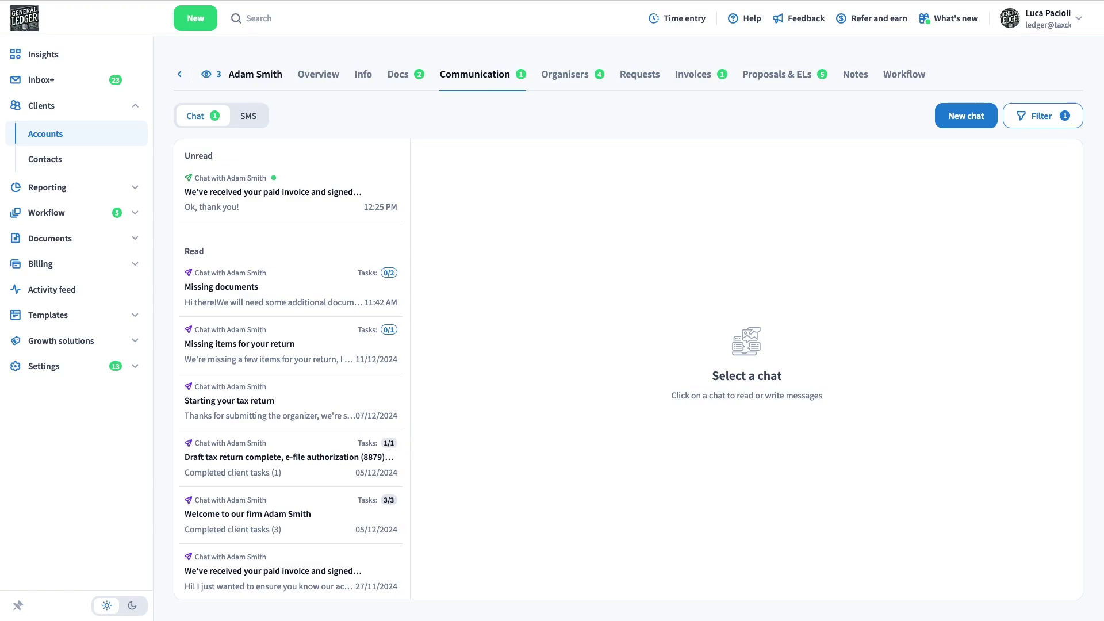
click(291, 193)
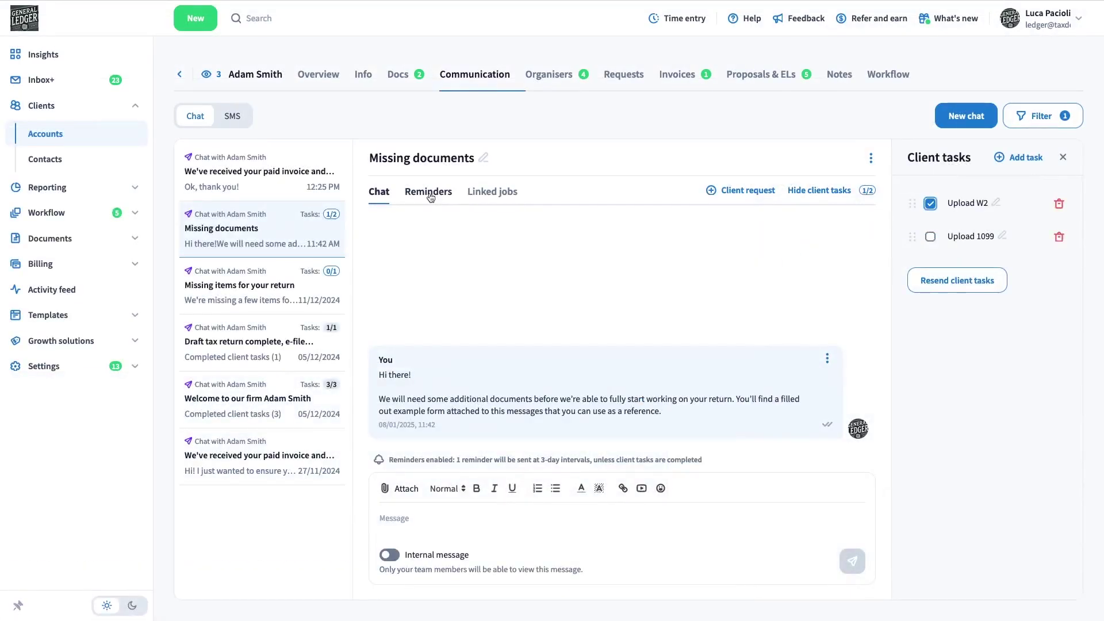
click(430, 193)
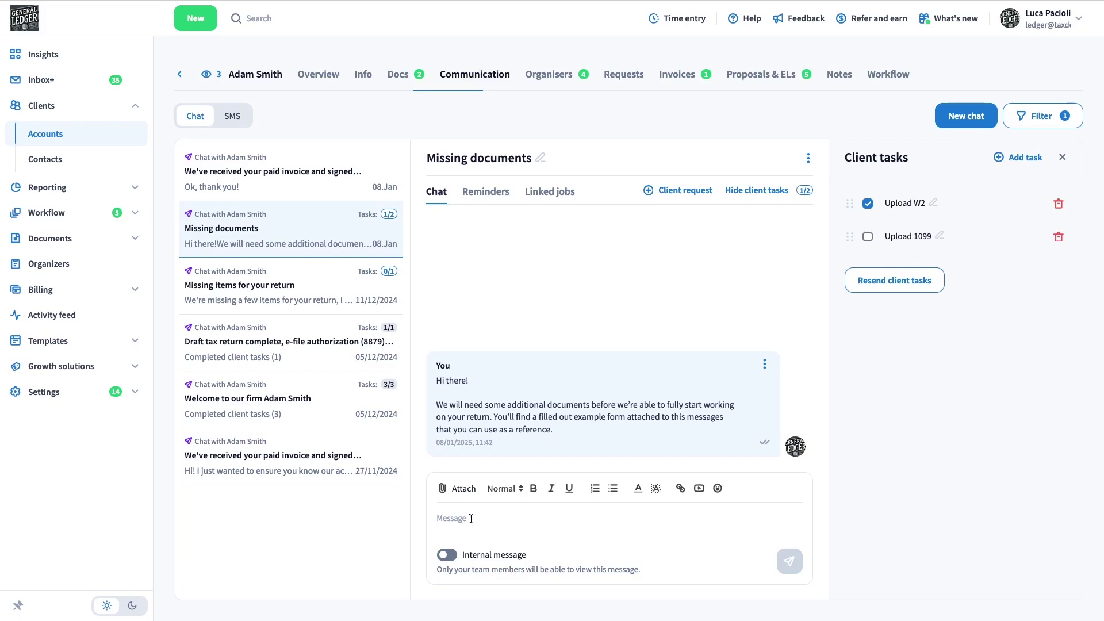
Send an internal message in the Missing documents chat mentioning a team member with the text "Hi, please follow up with this client.".
click(446, 555)
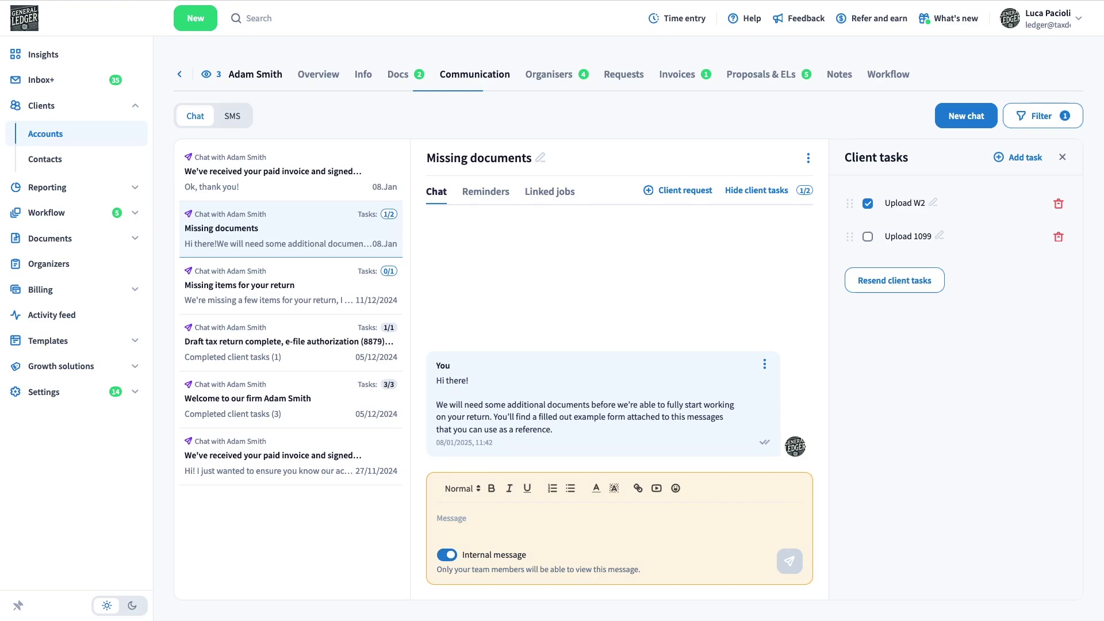
click(488, 512)
text(@)
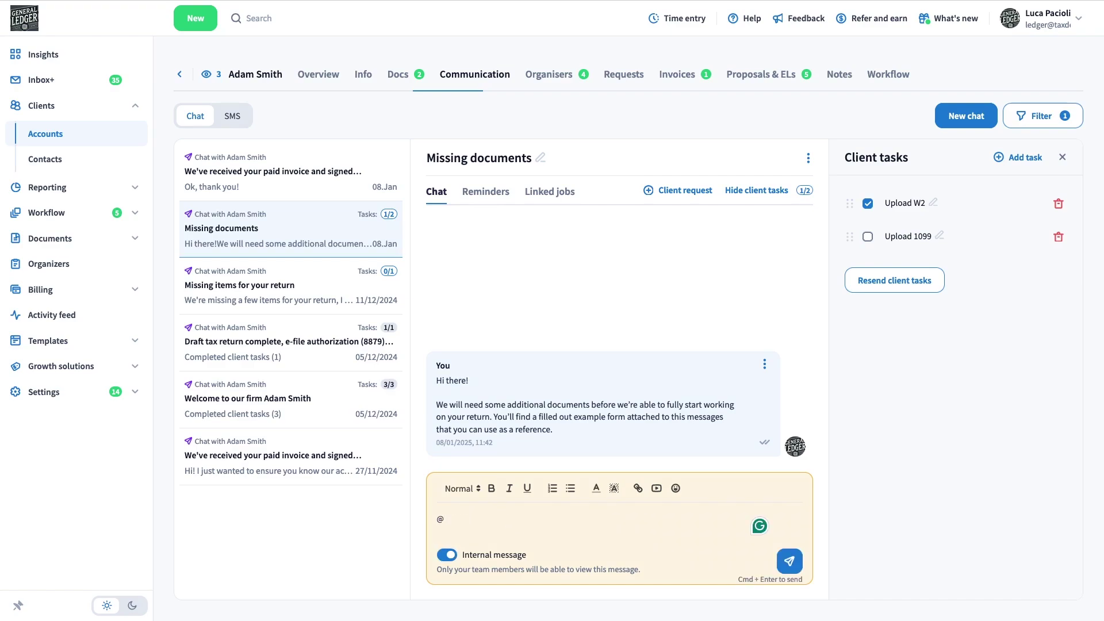
click(533, 451)
text(Hi, please follow up with this client.)
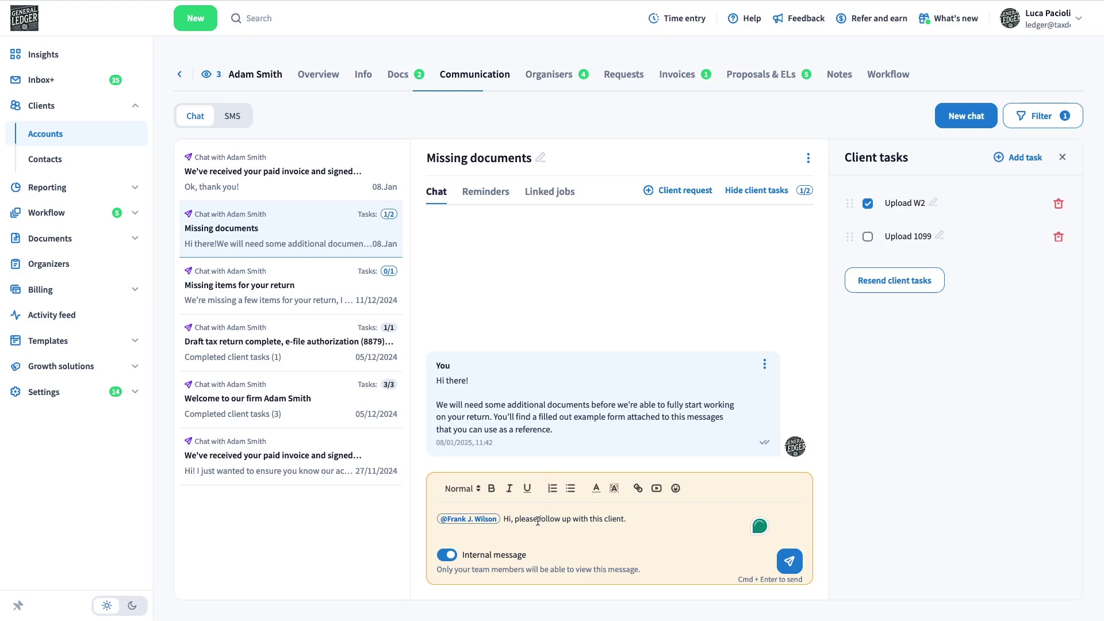
click(787, 564)
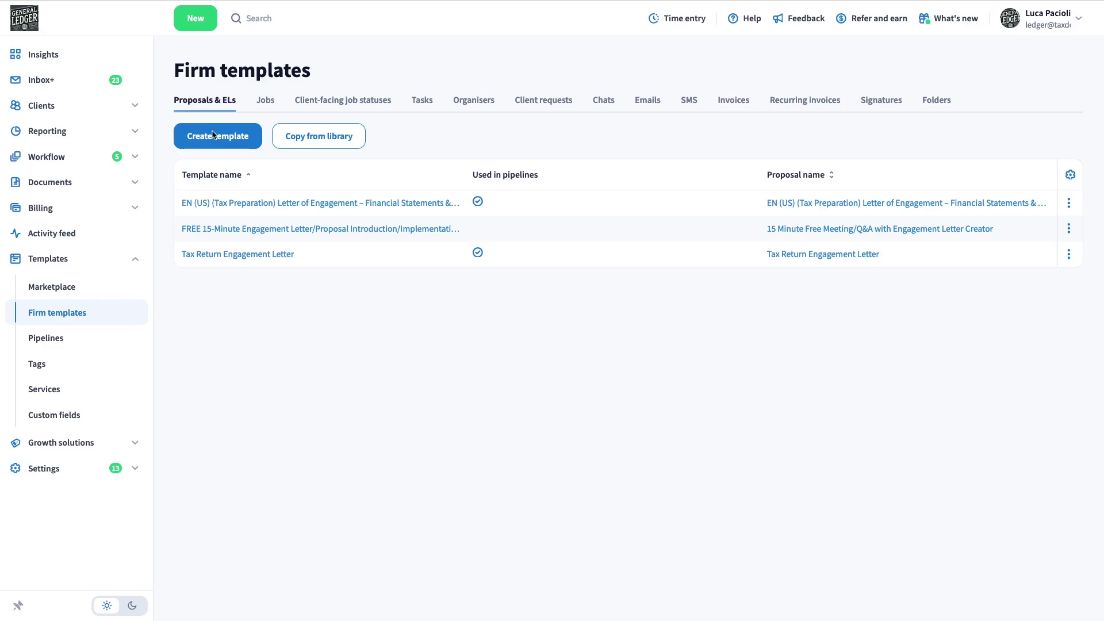
Create a firm chat template named "Tax return draft" with a selected sender and the subject "Tax Return draft send".
click(604, 102)
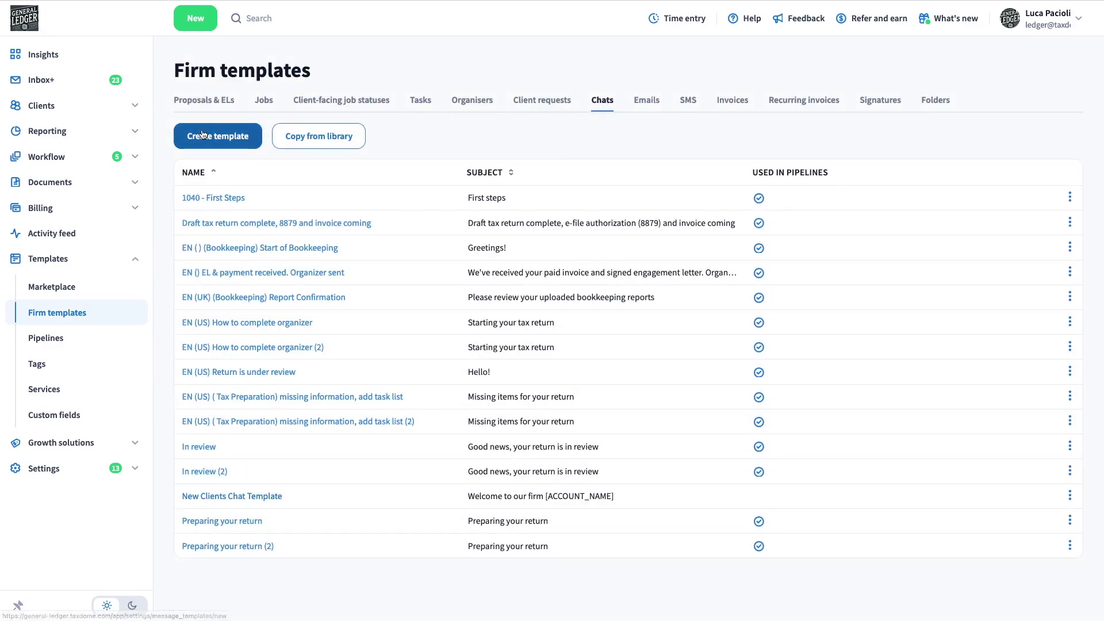
click(201, 134)
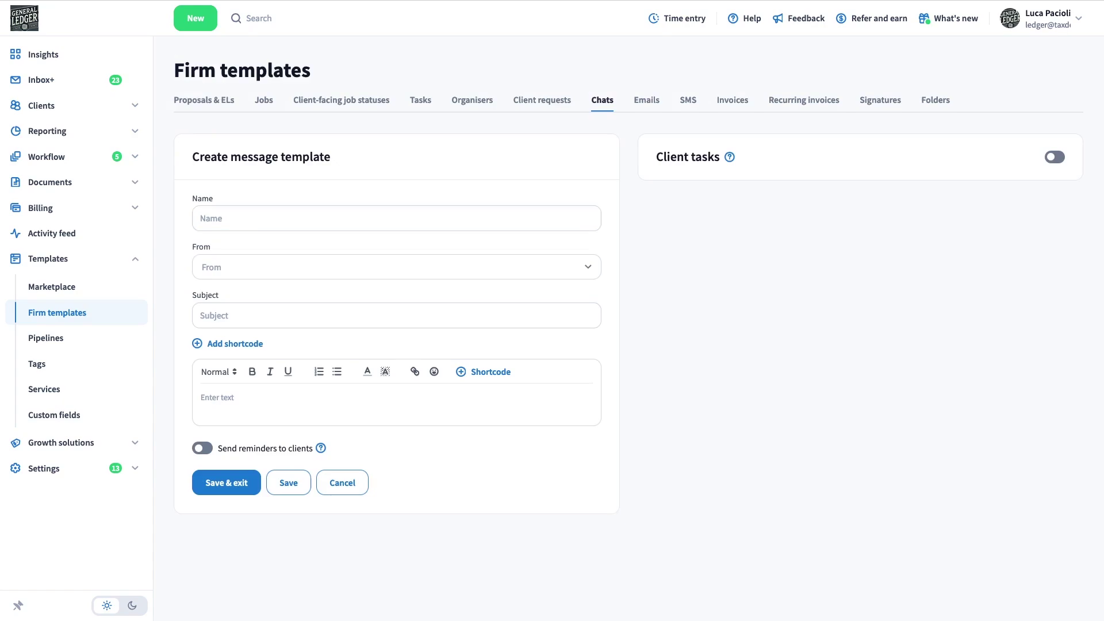
click(248, 218)
text(Tax return draft)
click(239, 267)
click(246, 316)
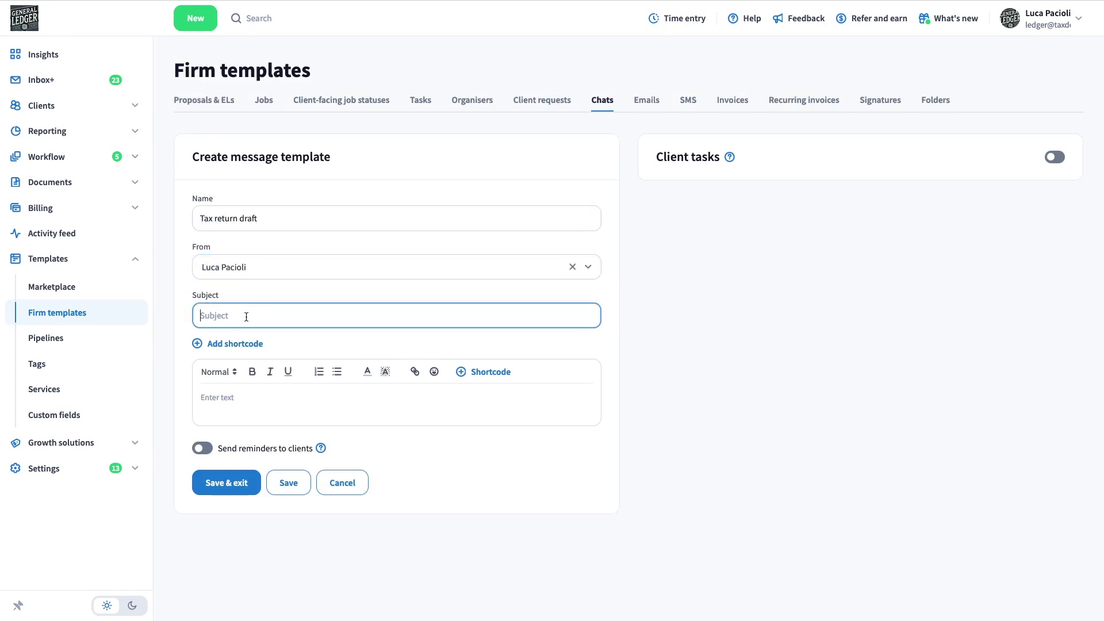
text(Tax Return draft send)
Write the template body greeting the client and asking them to review the previous year's tax return draft and say whether everything looks okay.
click(212, 397)
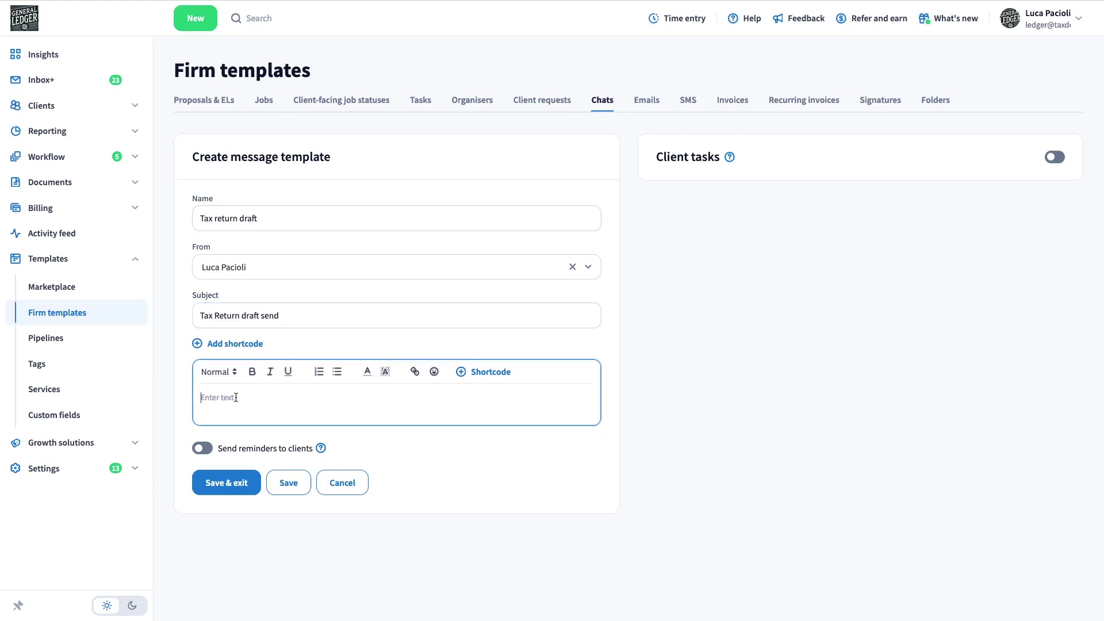
text(Hi,  We sent you the draft of your tax return for the previous year and we'll need you to take a look and let us know if everything looks okay.)
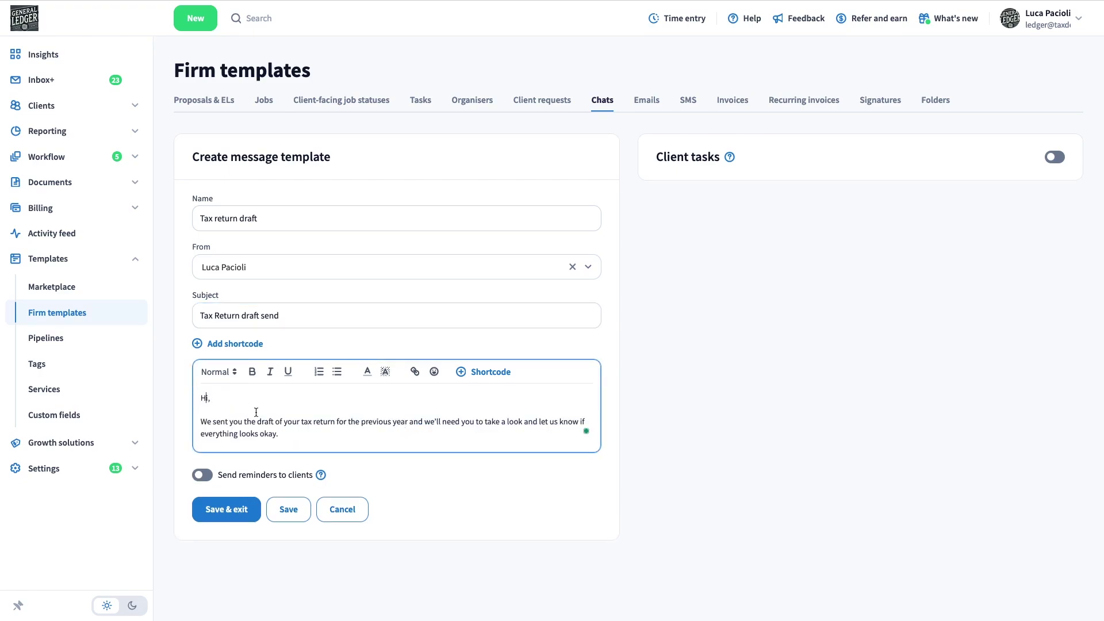
Insert the Account name shortcode after "Hi" in the template's message body.
click(462, 374)
scroll(527, 297, down, 10)
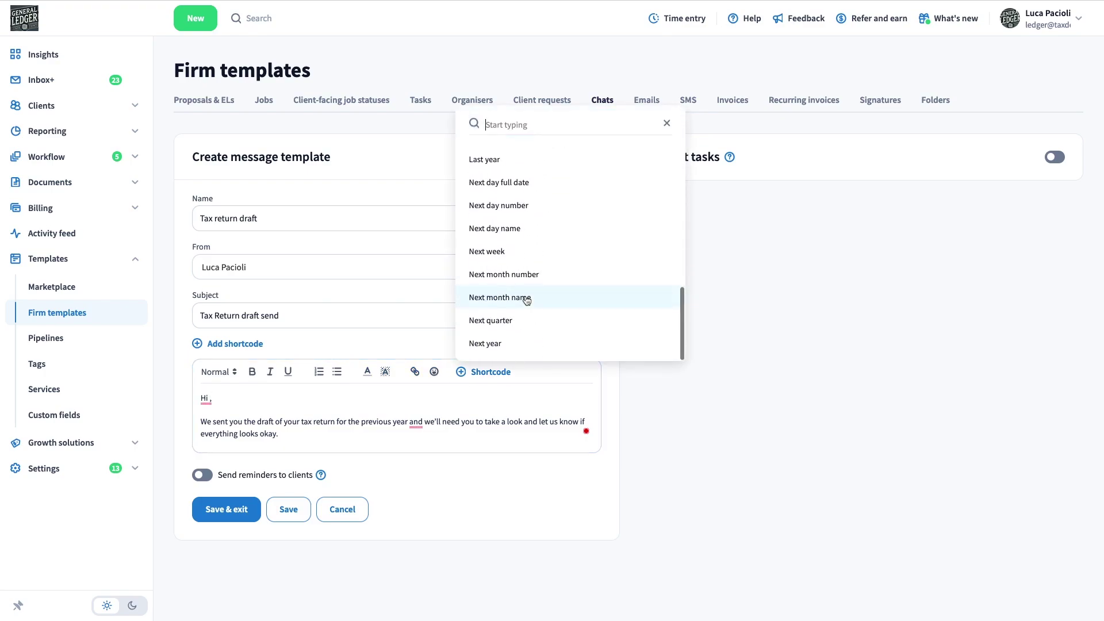
scroll(527, 300, up, 10)
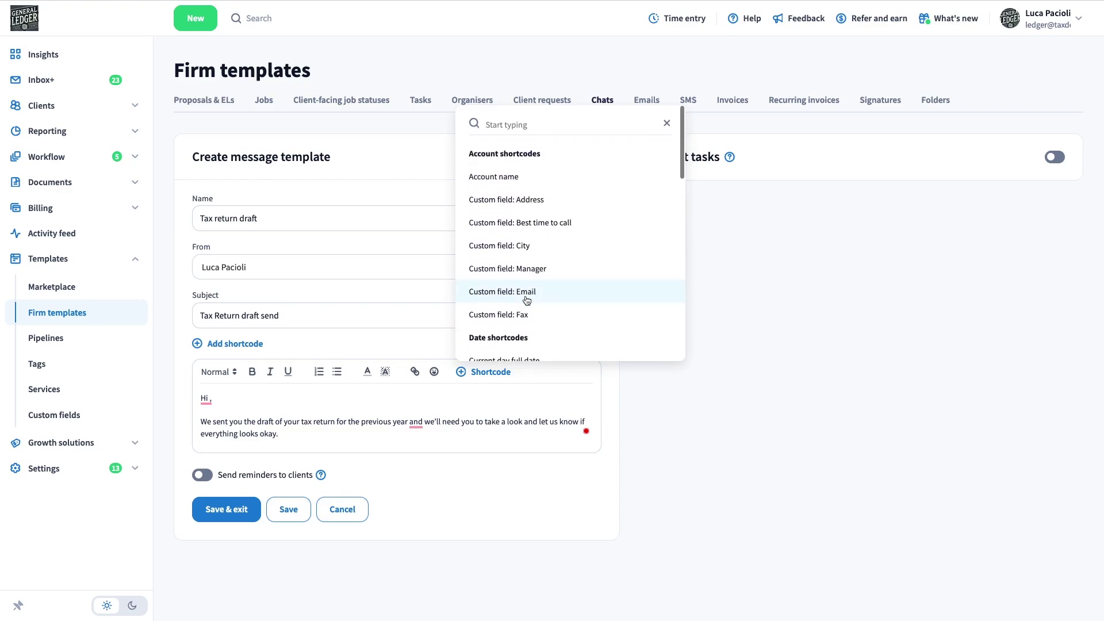
click(547, 178)
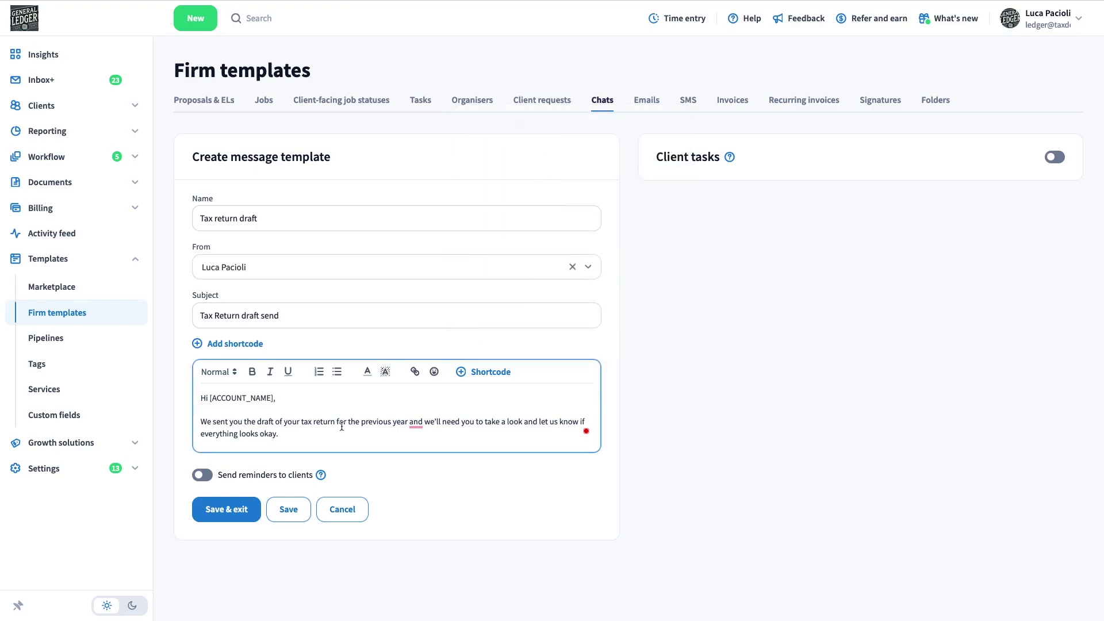